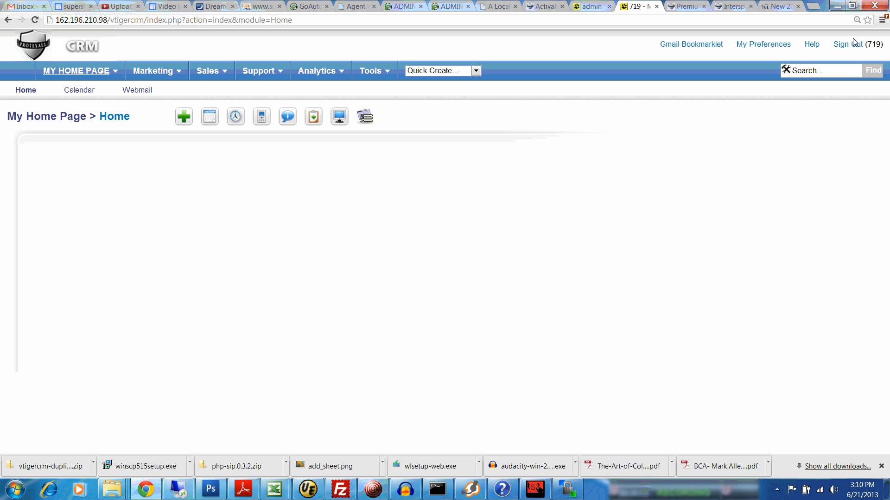
Sign out, then sign back in with the account password to reach the Home page
click(852, 47)
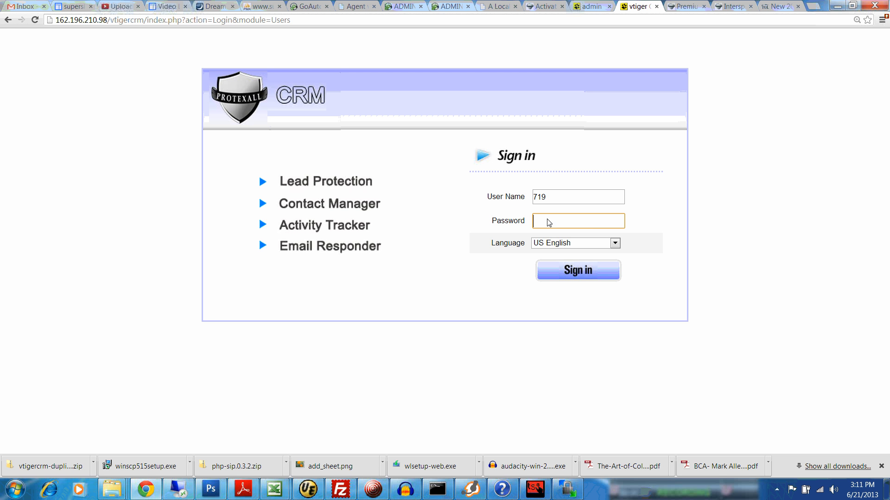
key(ctrl+v)
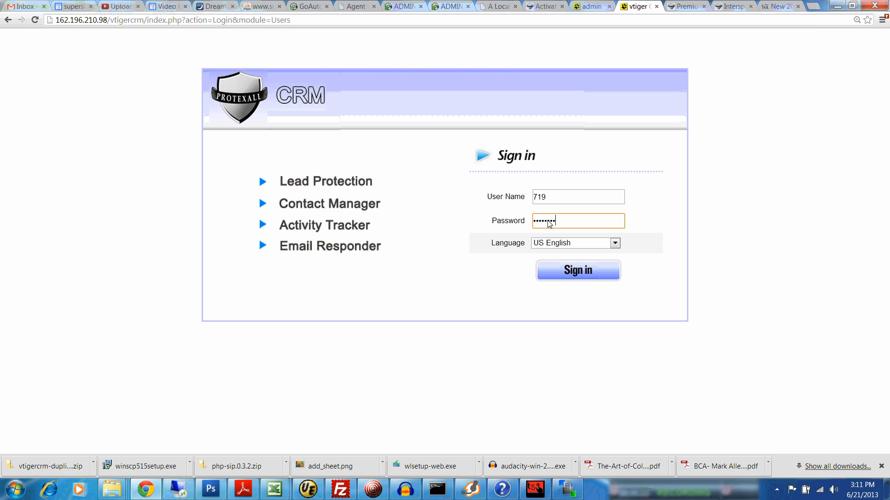
click(571, 272)
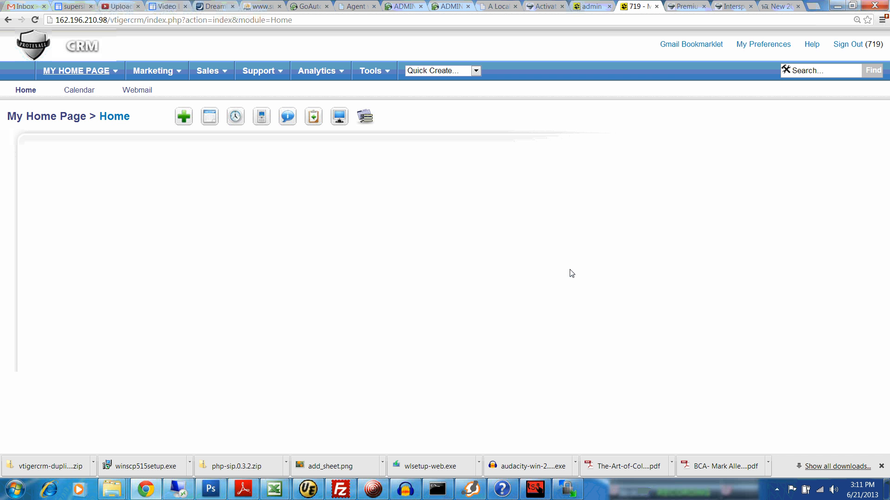
mouse_move(226, 72)
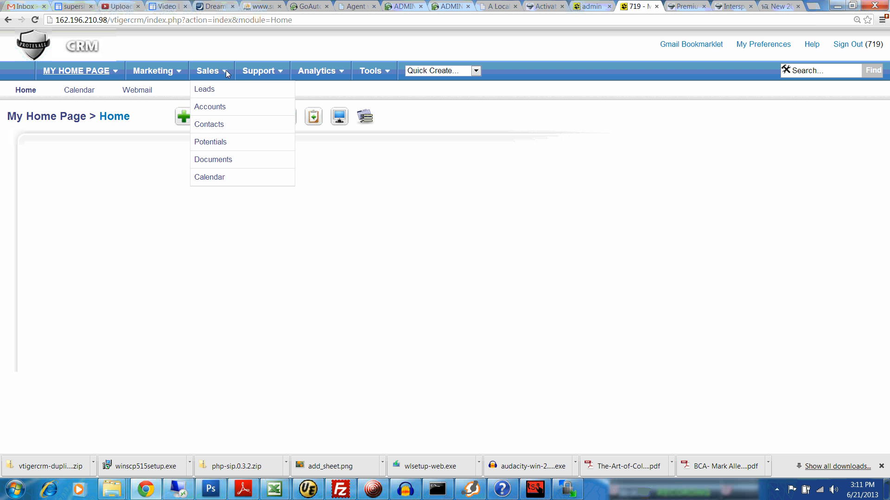
Start a new lead with the contact's first and last name and company Motor Sports
click(209, 91)
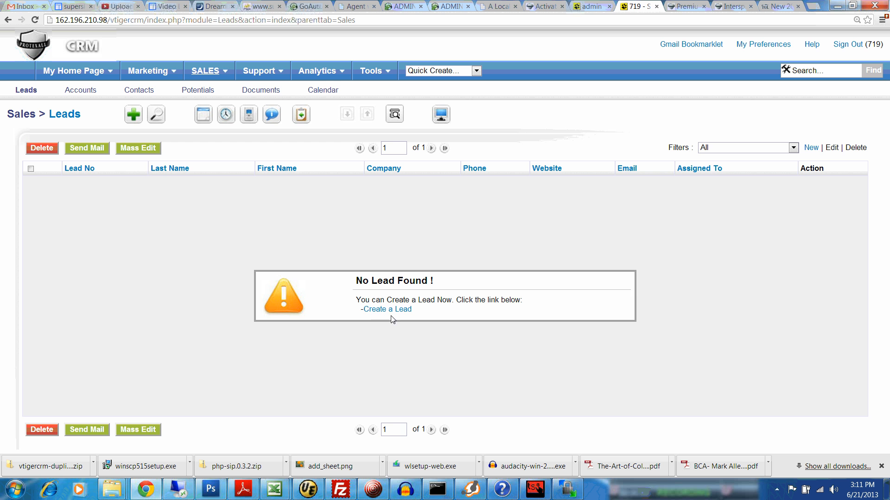
click(389, 311)
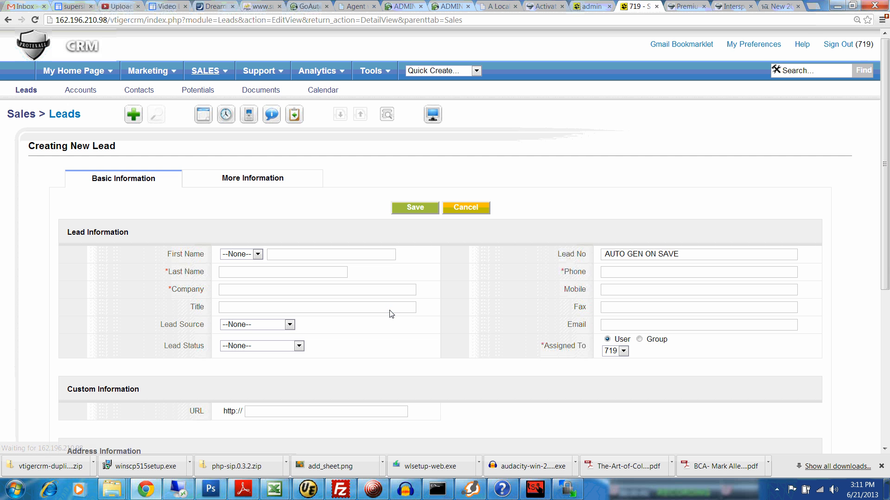
click(325, 260)
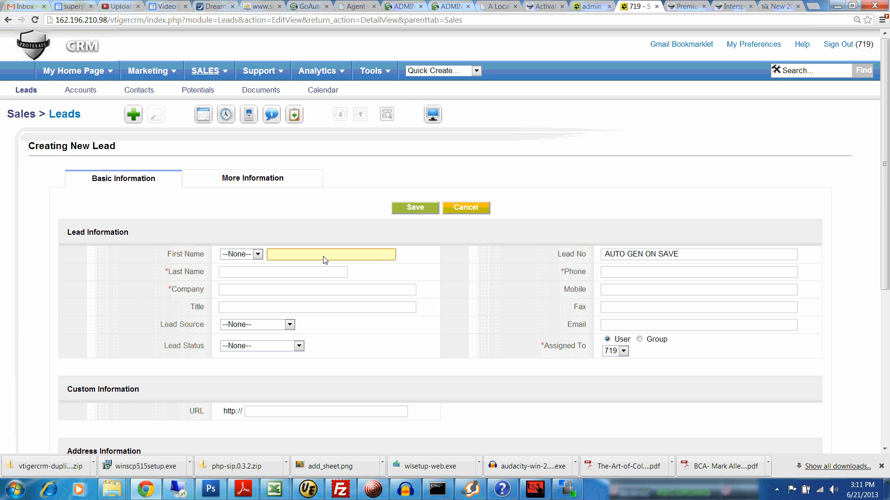
click(294, 273)
text(Smith)
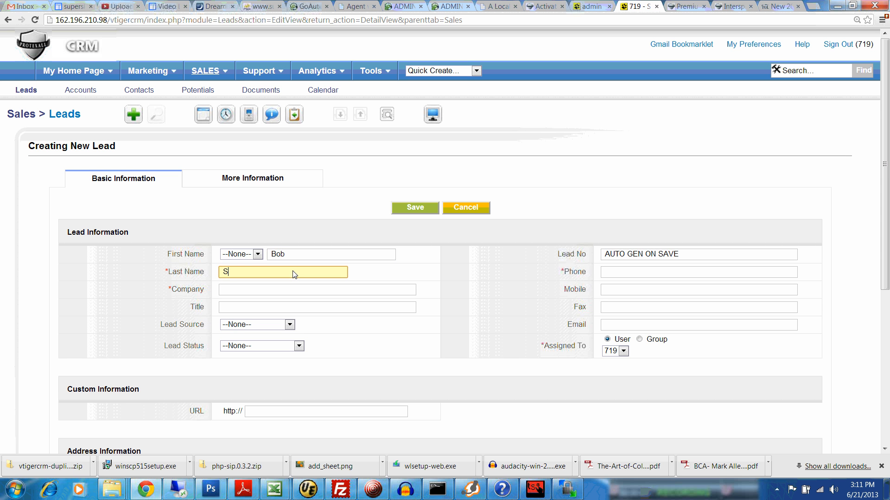
click(260, 293)
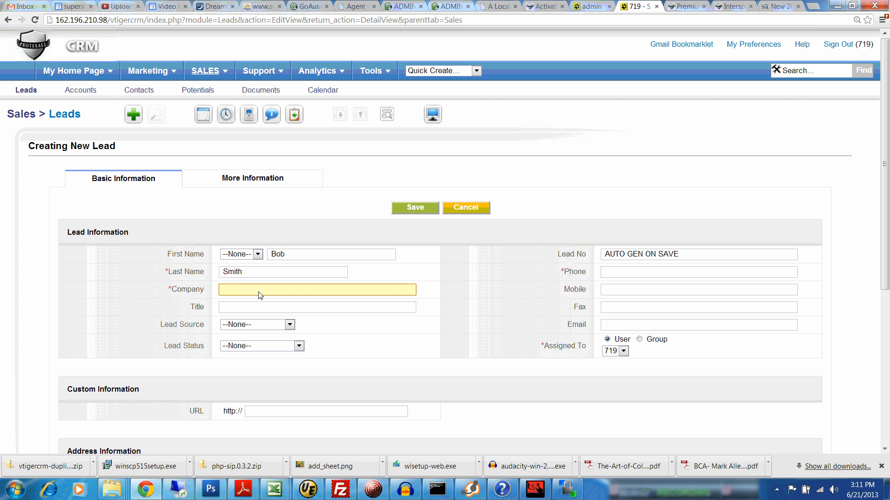
text(Motor Sports)
Add the lead's phone number and save the lead
click(258, 308)
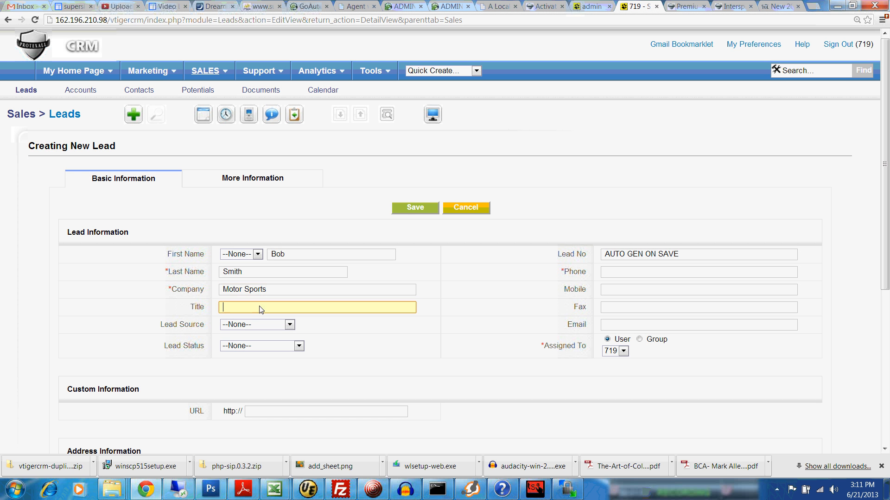
click(618, 277)
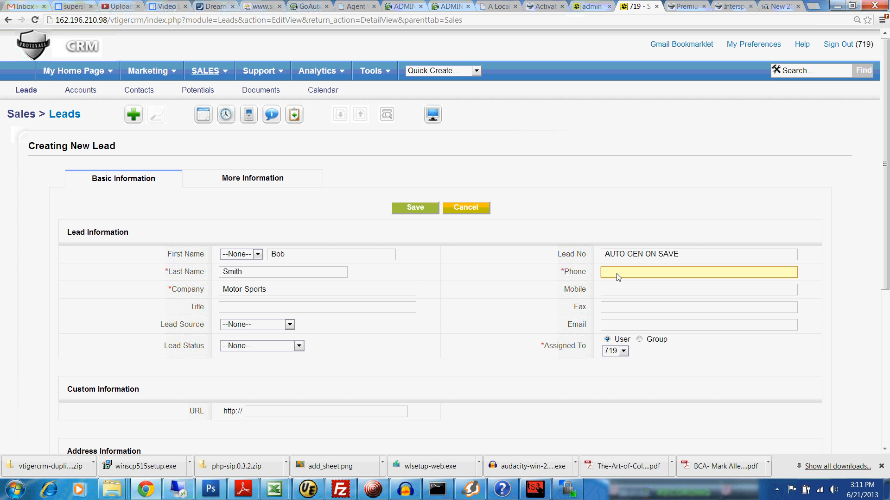
click(422, 210)
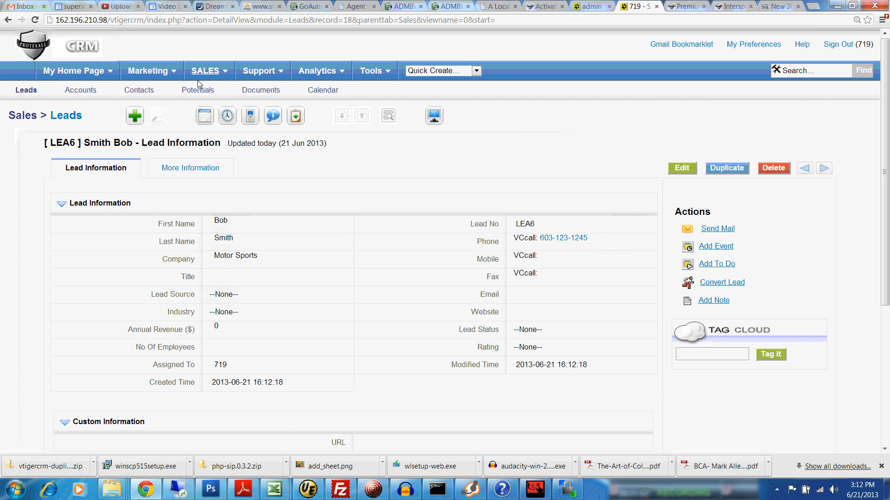
Look over the saved Motor Sports lead's details, including its new lead number and phone
mouse_move(221, 73)
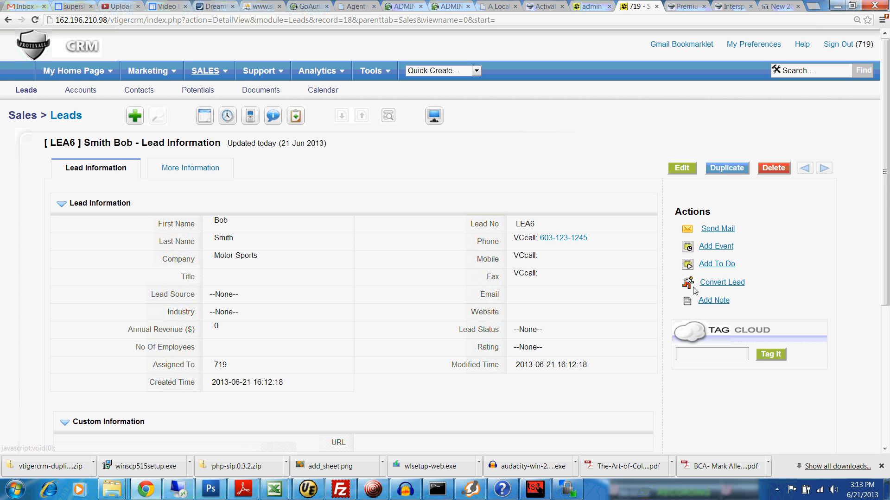
Convert the lead, keeping the same assignee, with potential close date 2013-07-22 and amount 3000
click(719, 285)
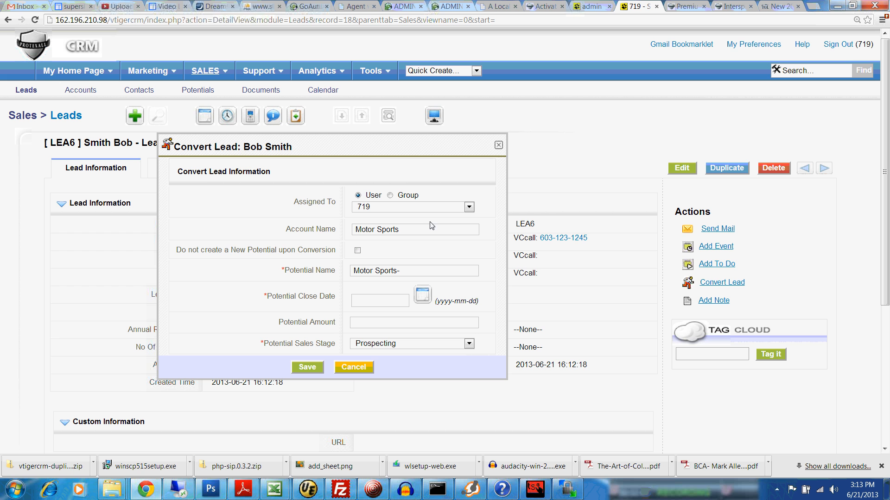
click(469, 208)
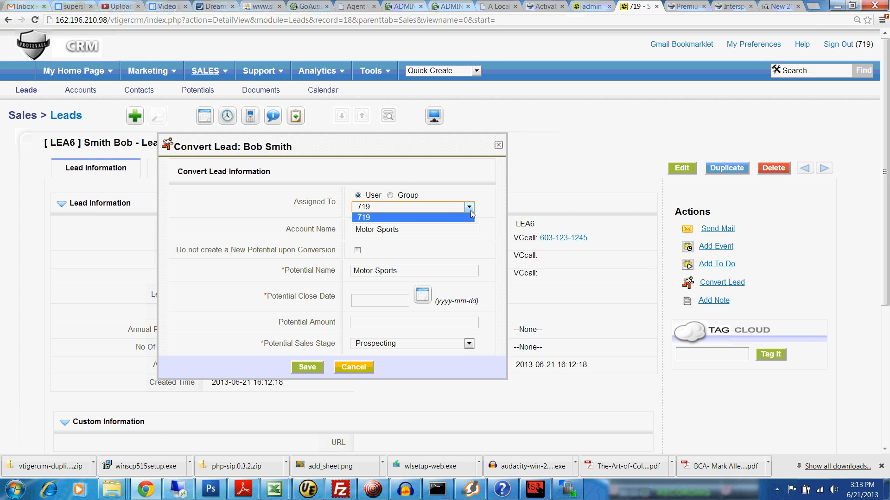
click(470, 210)
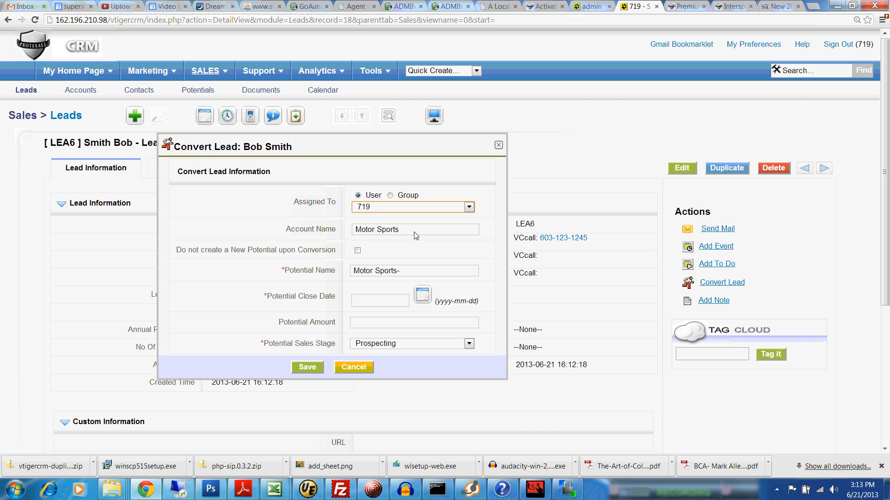
click(423, 295)
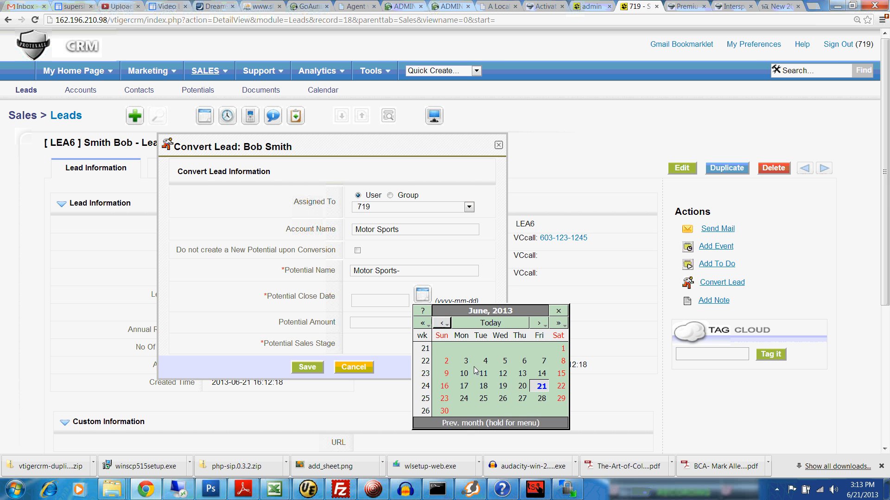
click(537, 324)
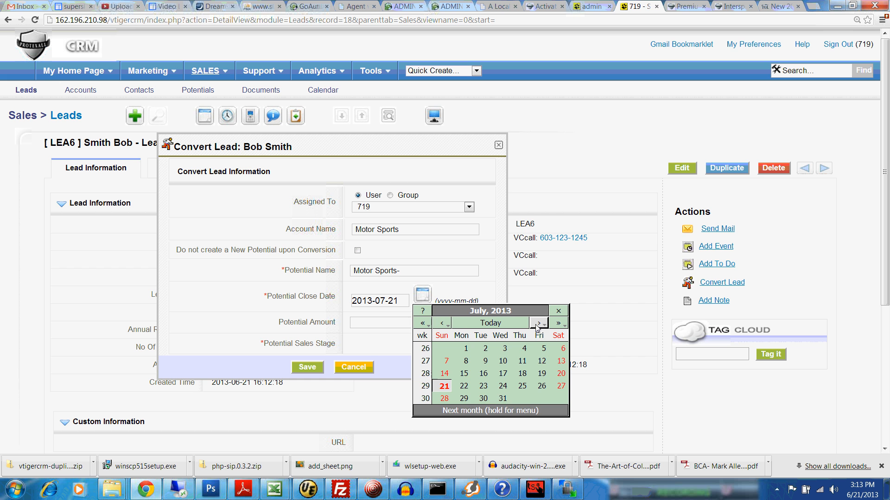
click(463, 387)
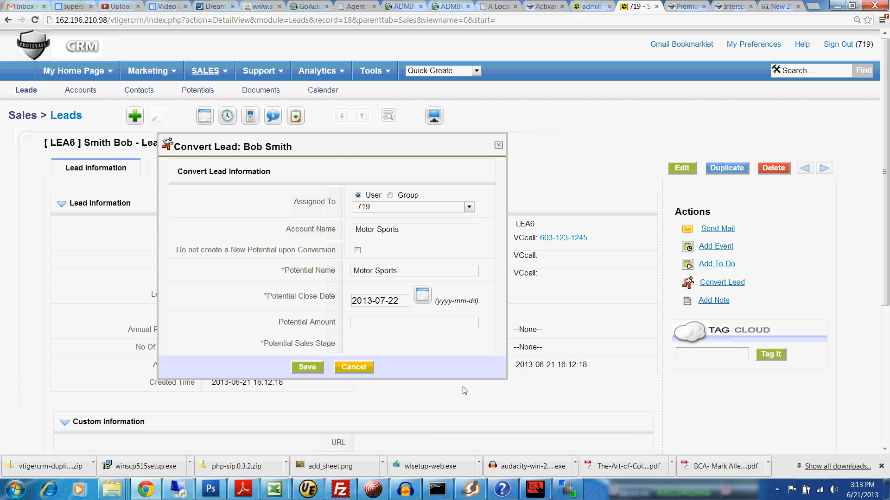
click(369, 328)
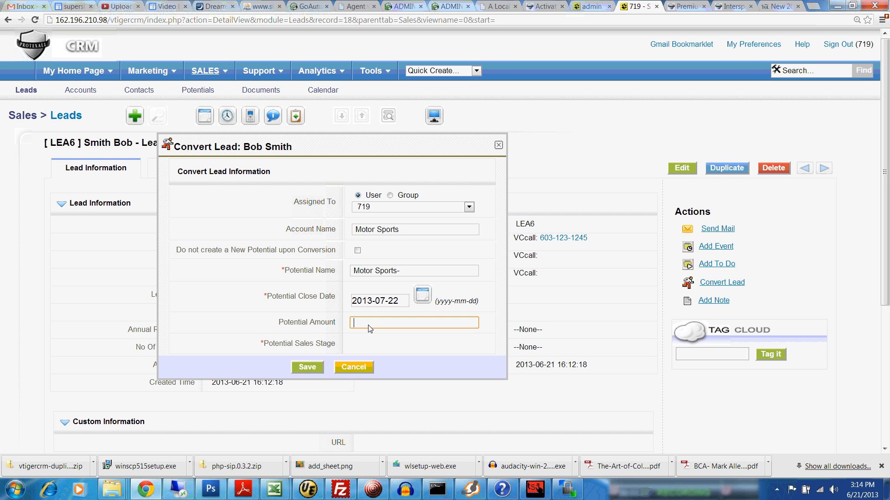
text(3000)
click(306, 368)
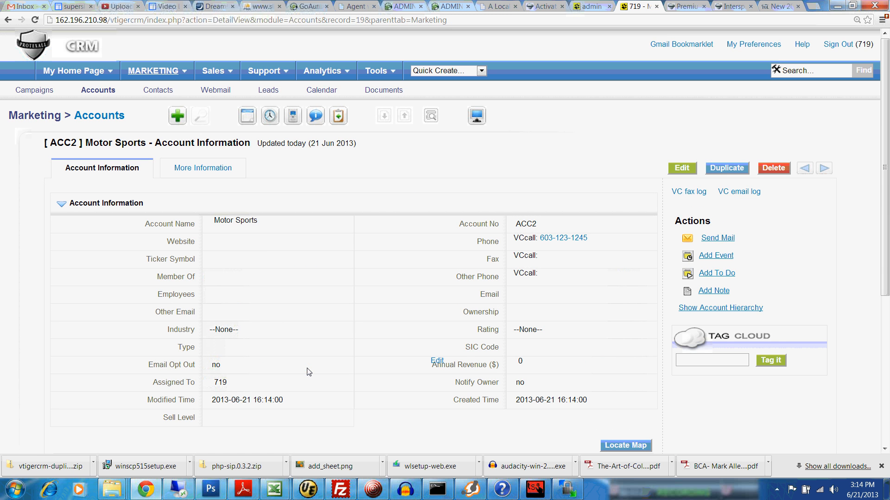
mouse_move(223, 73)
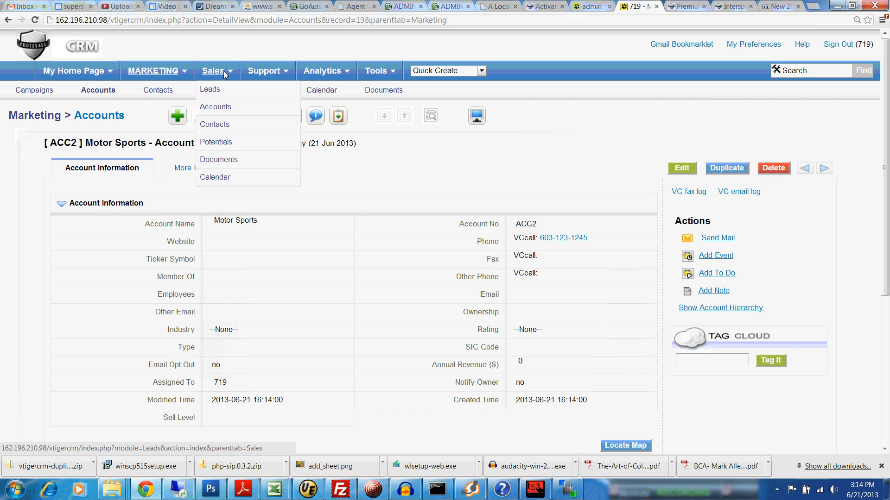
click(217, 145)
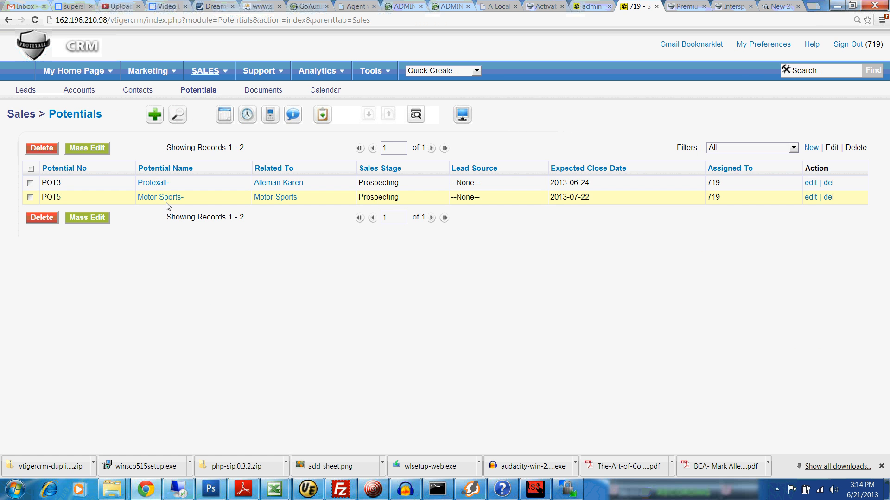
click(168, 186)
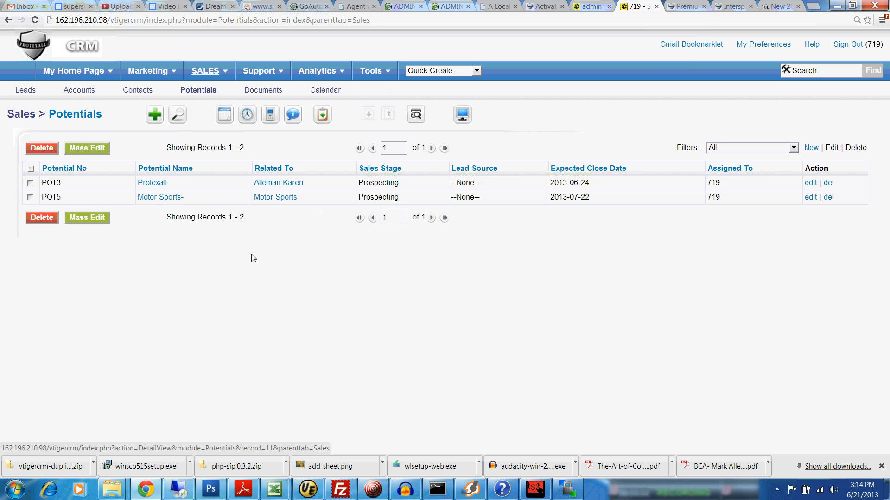
mouse_move(156, 203)
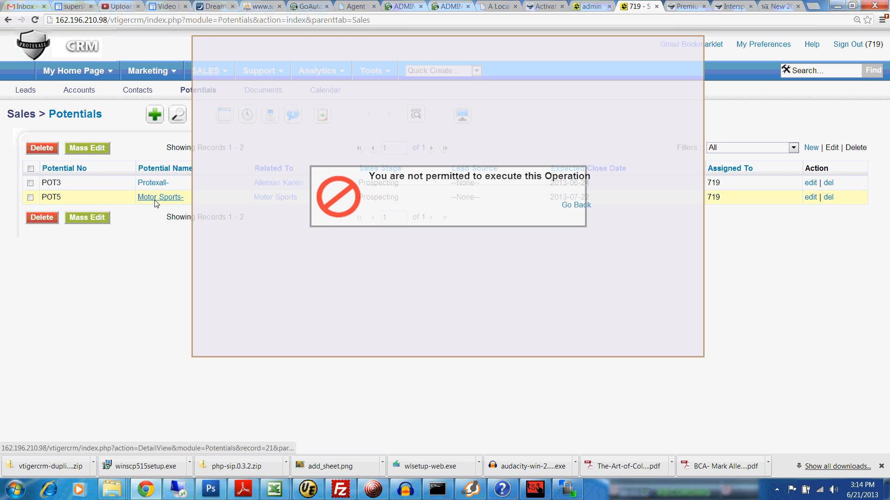
click(156, 201)
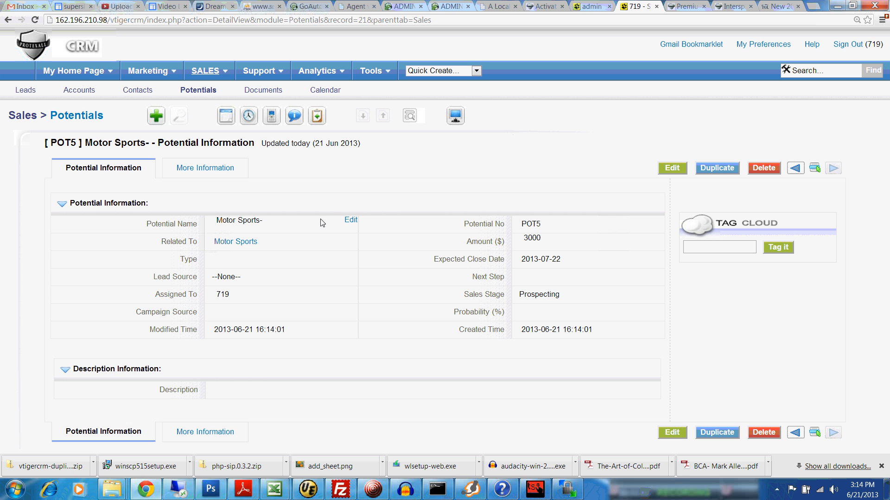
click(254, 241)
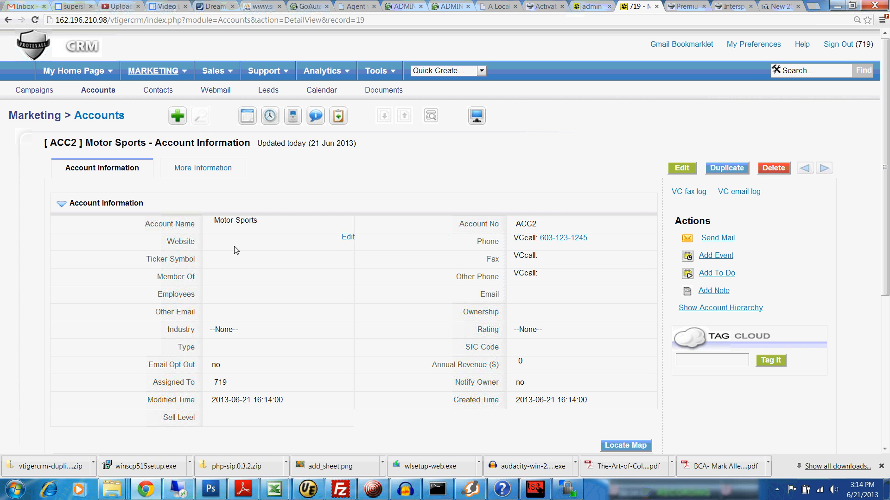
Open the contact listed under the Motor Sports account's More Information contacts
click(210, 174)
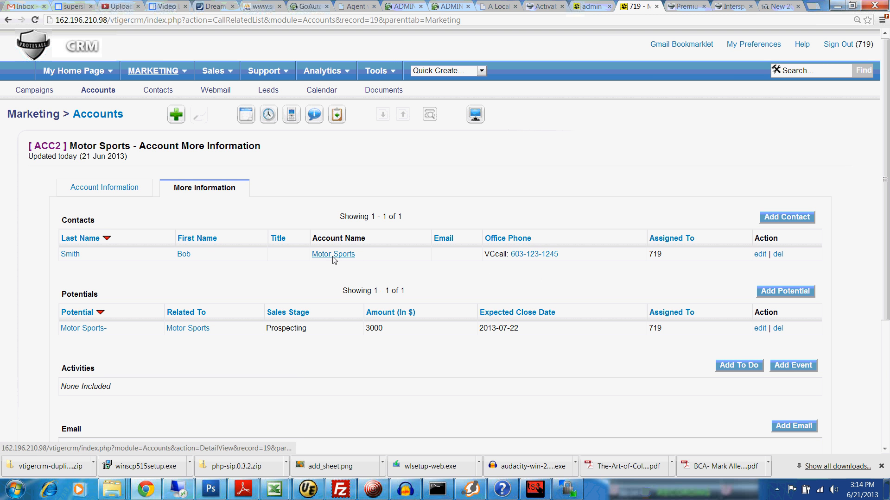
click(183, 255)
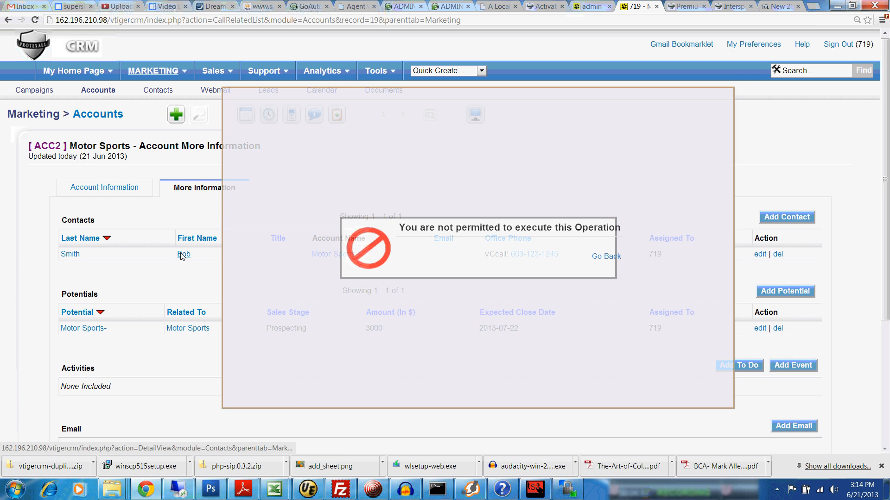
click(182, 254)
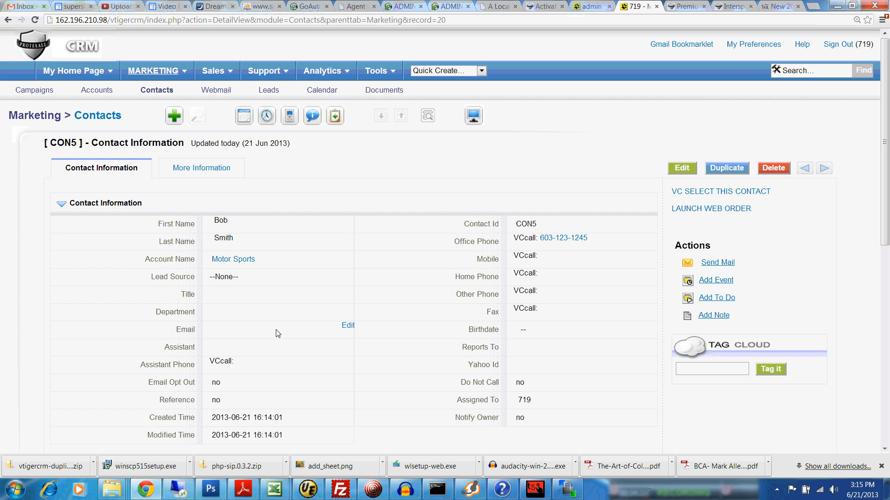
Enter the contact's e-mail address in the inline Email field and save it
click(347, 325)
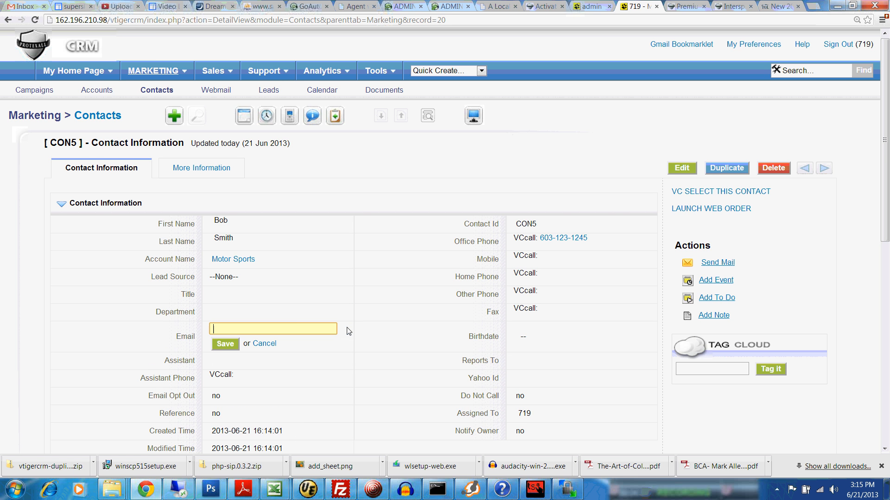
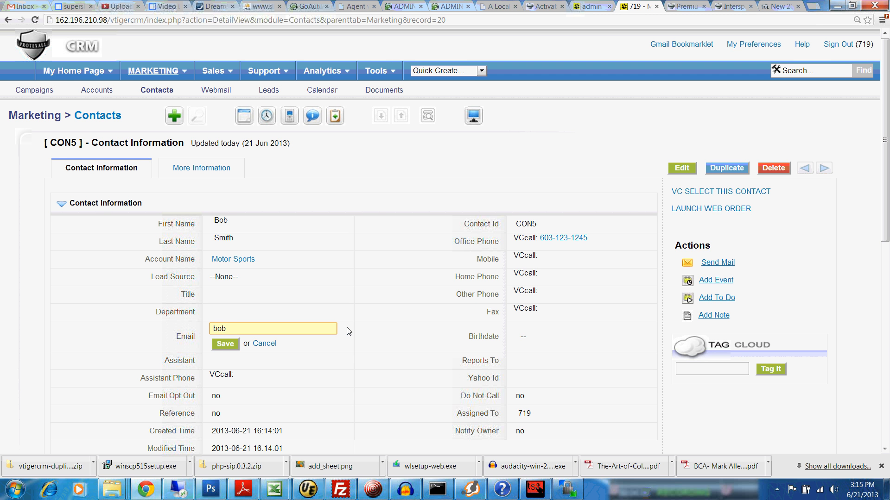
click(227, 346)
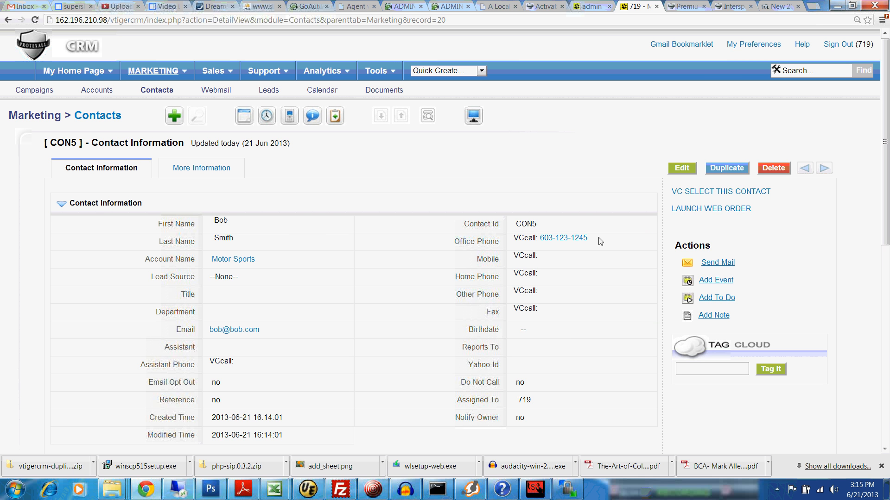
Launch a web order for contact CON5 in a new tab, ending back on the CRM record
click(701, 209)
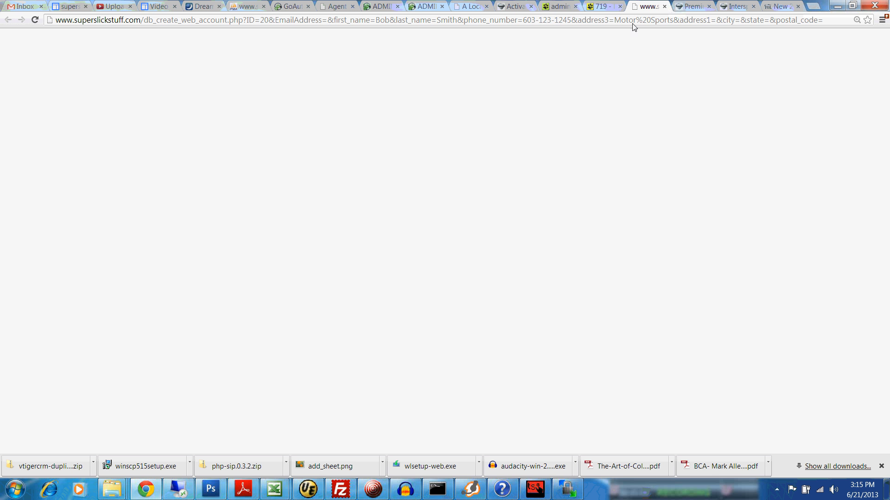
click(603, 7)
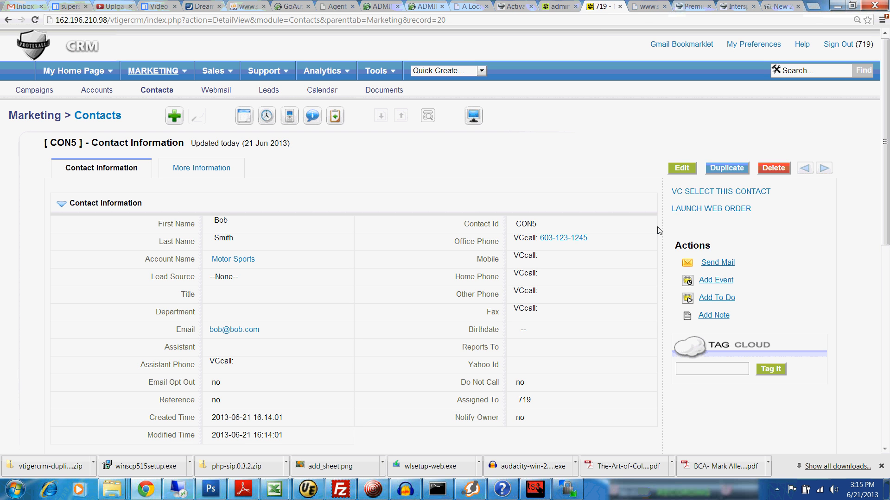
click(646, 6)
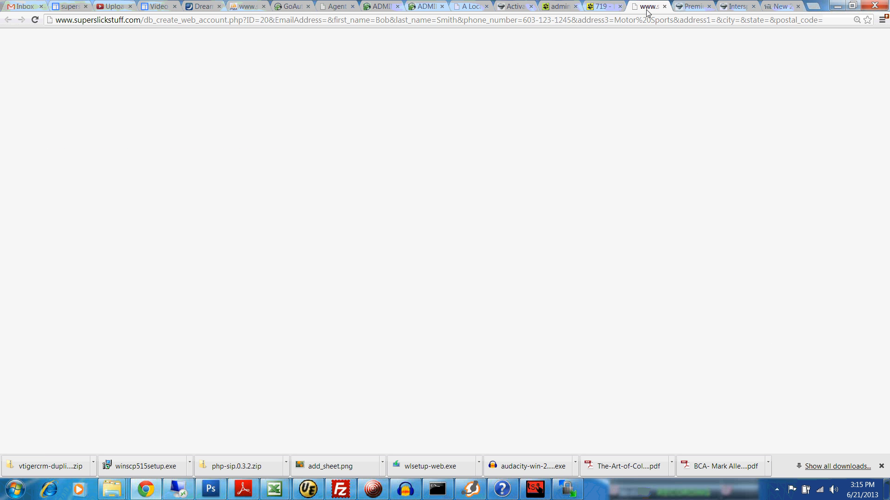
click(603, 7)
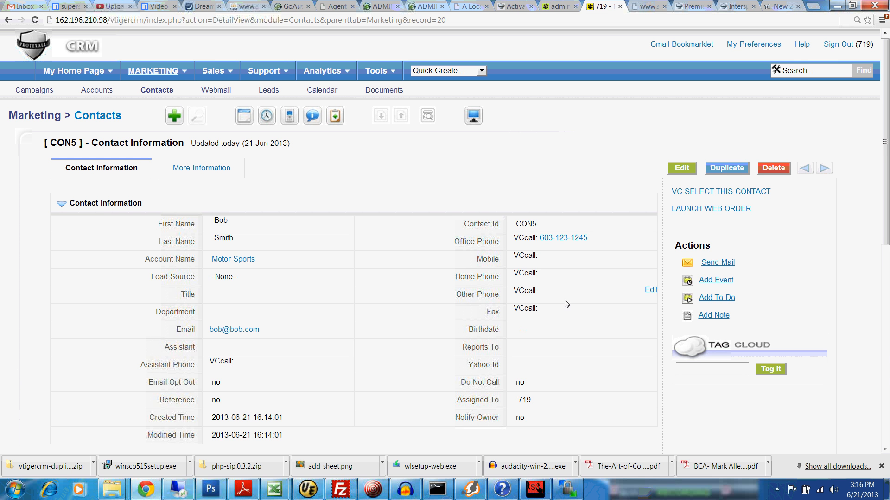
Begin a new event from contact CON5's record with Call as the event type
click(717, 283)
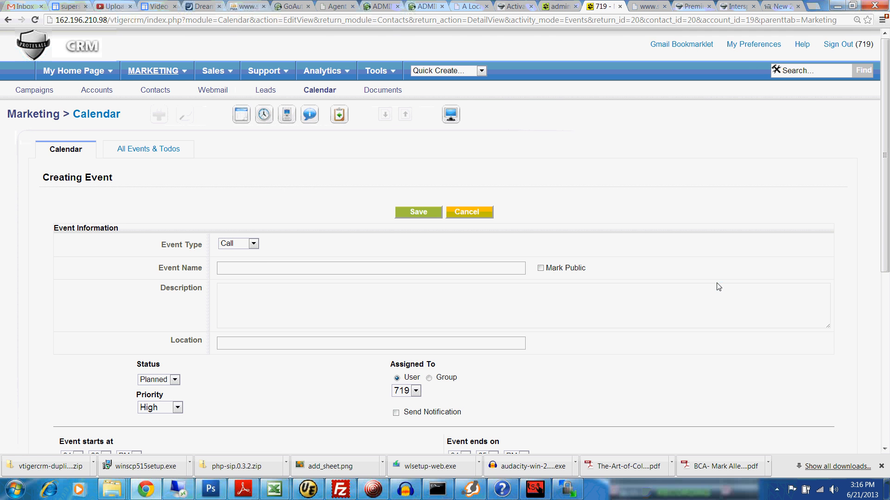
click(253, 244)
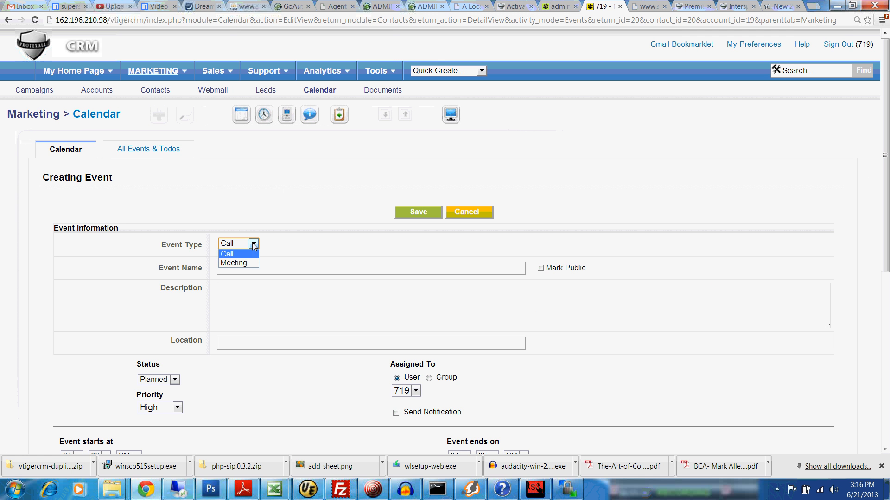
click(284, 244)
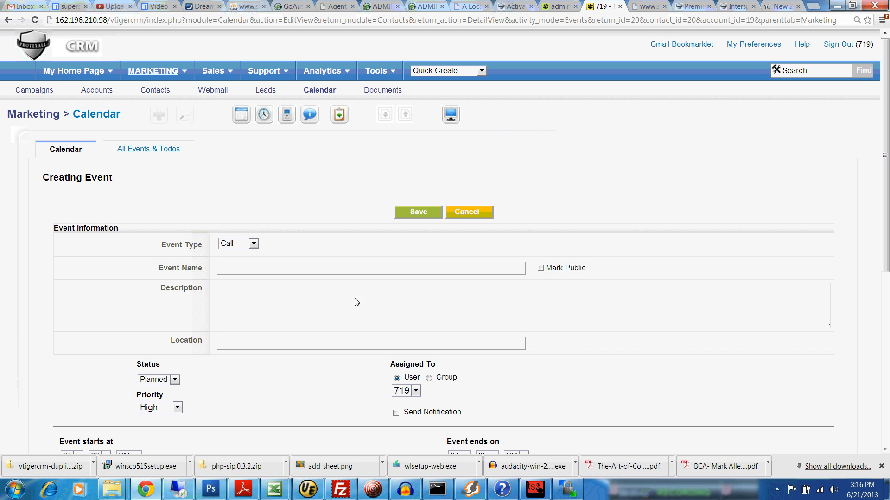
click(372, 492)
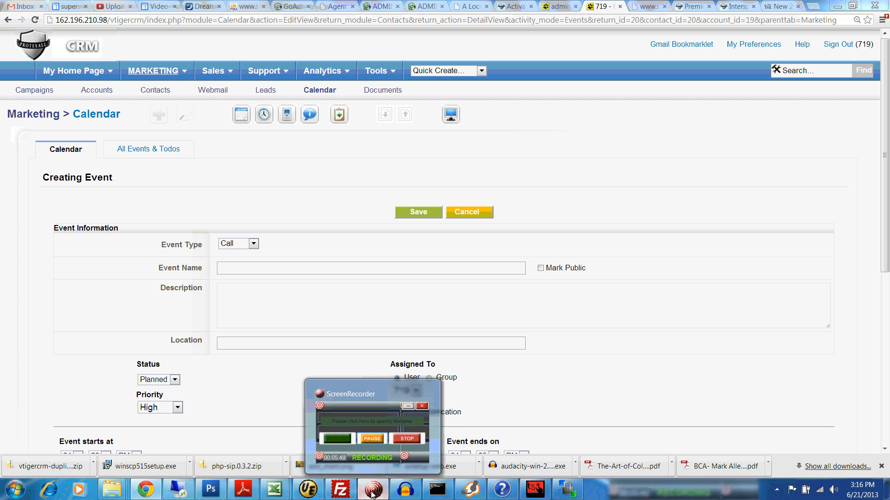